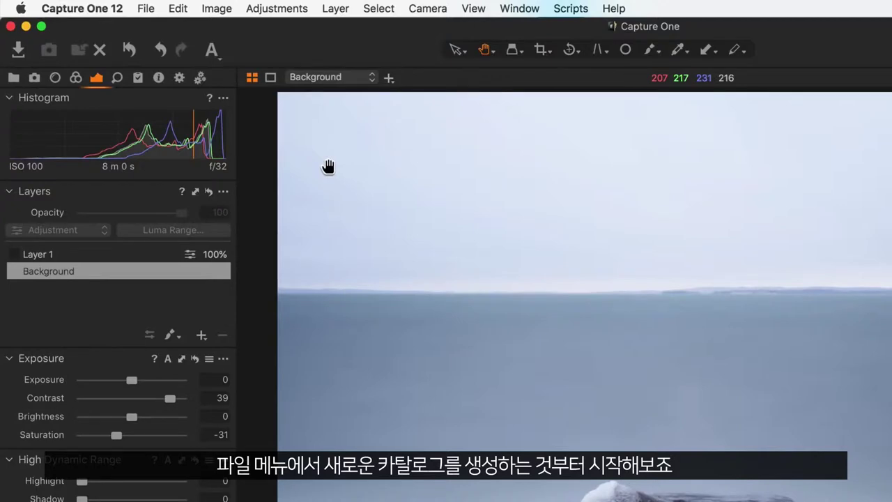
# Step: Create a new catalog named '2019' from the Blank template in the default Catalogs location
pyautogui.click(146, 9)
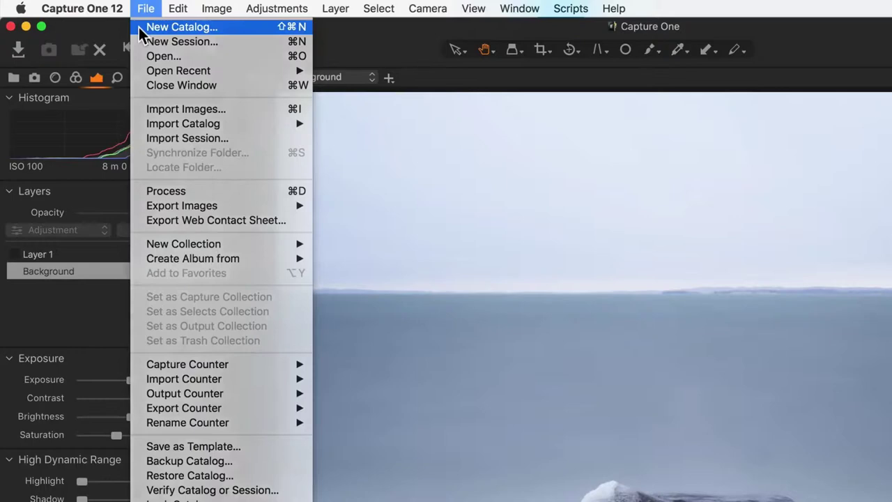
pyautogui.click(138, 27)
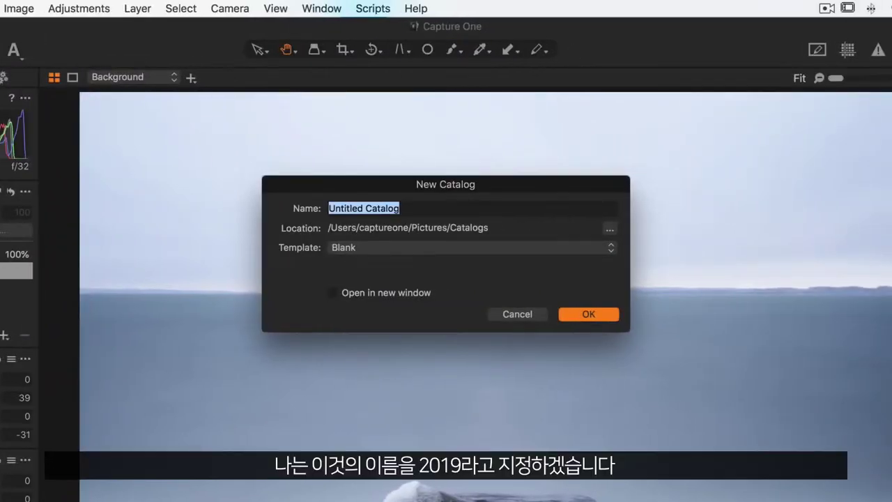
pyautogui.write('2019')
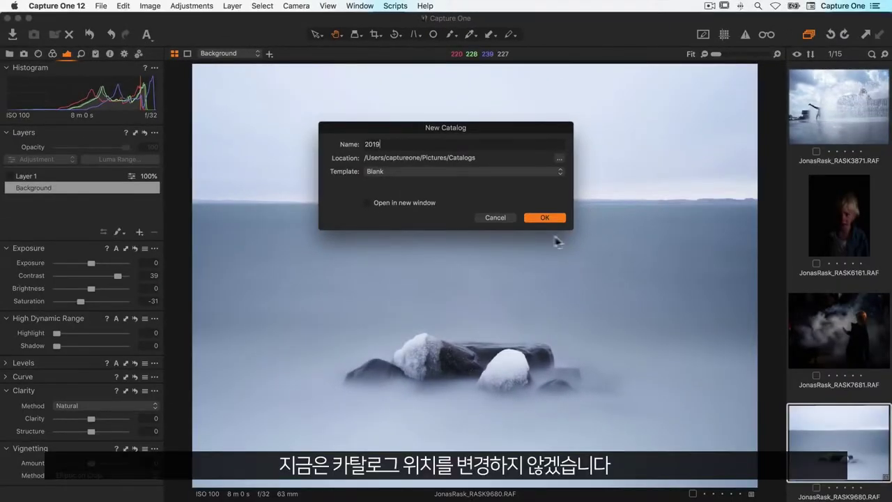
pyautogui.click(542, 218)
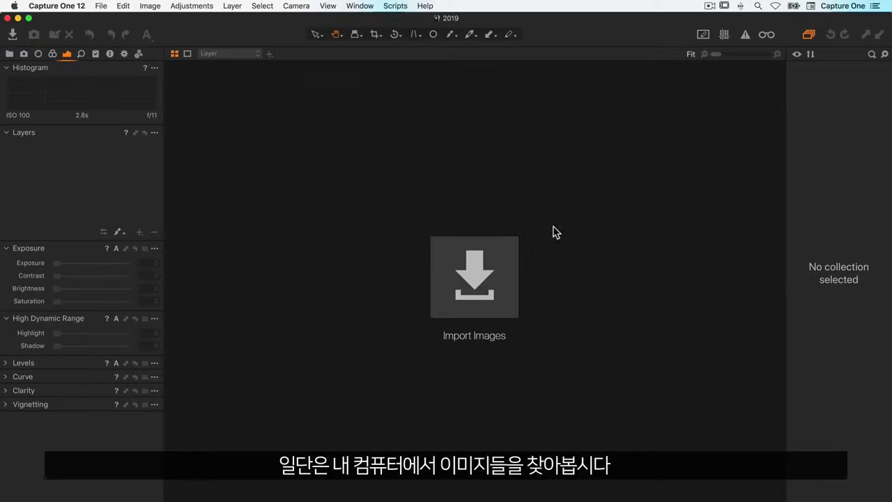
# Step: Set the import source to the Images/Travel/Utah folder
pyautogui.click(493, 266)
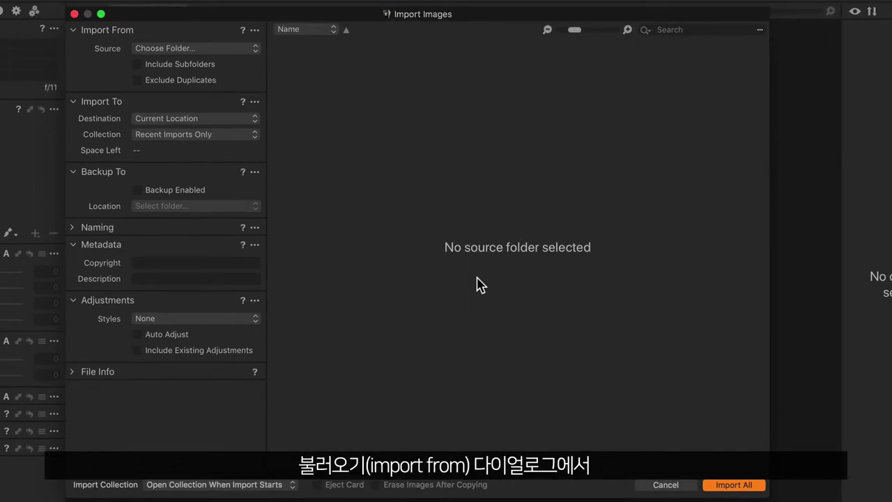
pyautogui.click(224, 50)
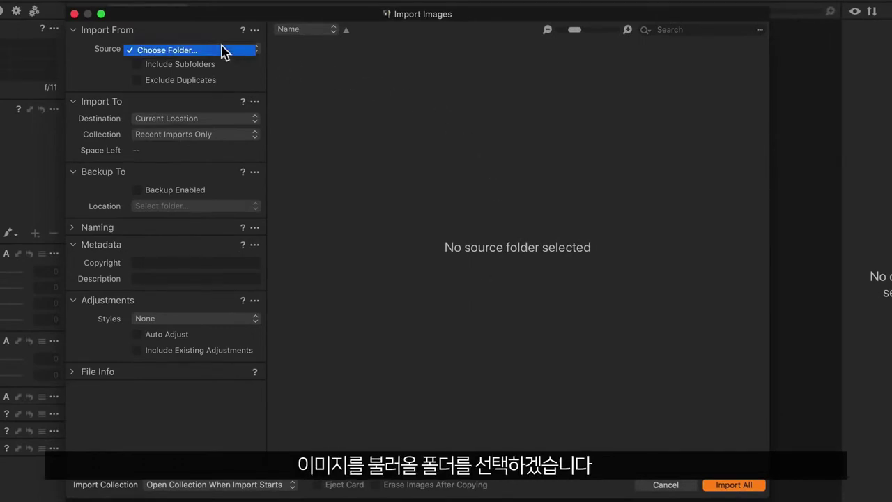
pyautogui.click(221, 48)
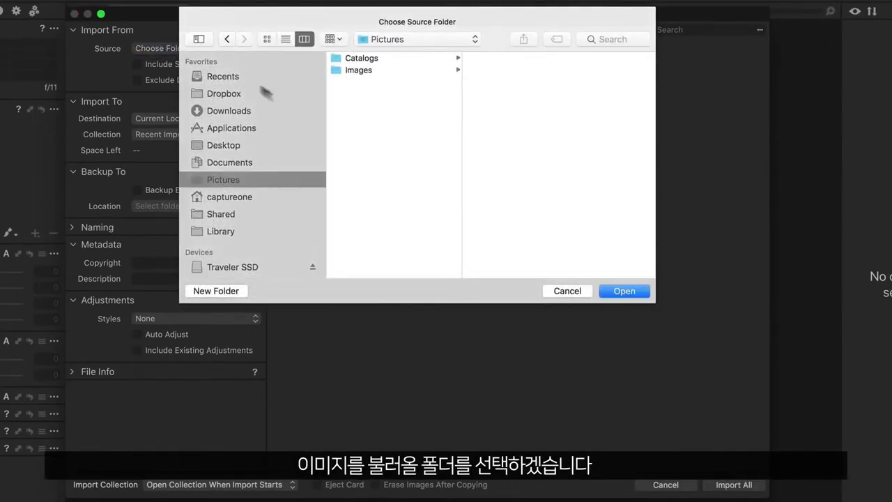
pyautogui.click(359, 71)
pyautogui.click(503, 69)
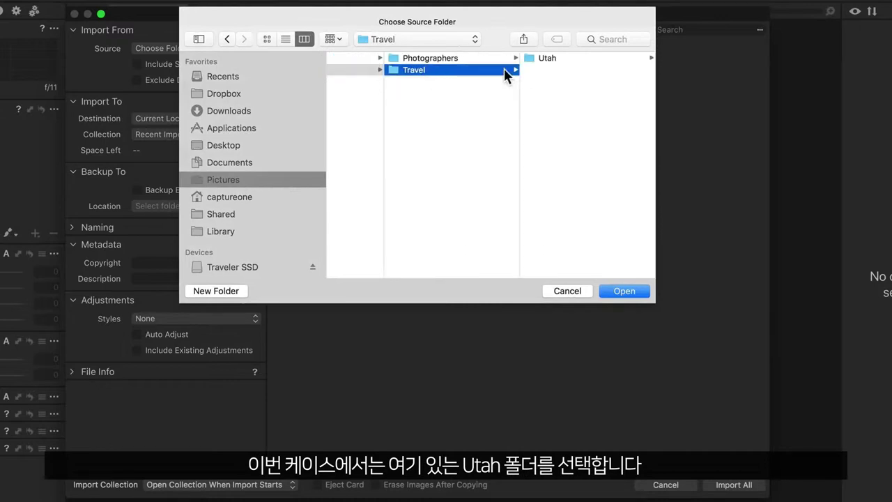
pyautogui.click(551, 60)
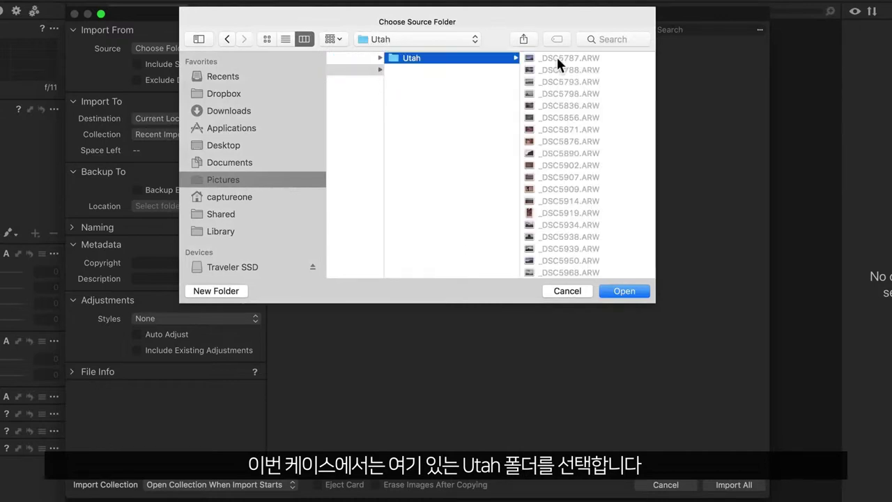
pyautogui.click(621, 288)
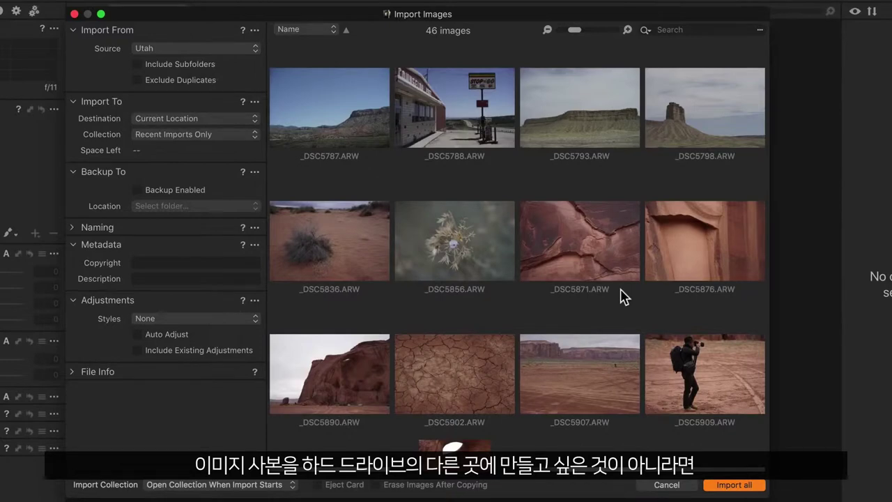
# Step: Keep the files in their current location and import all 46 Utah images
pyautogui.click(223, 118)
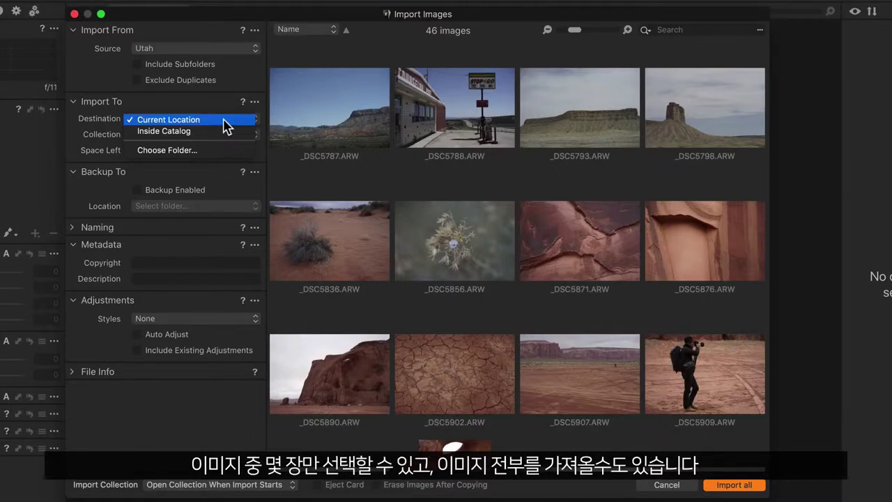
pyautogui.click(224, 122)
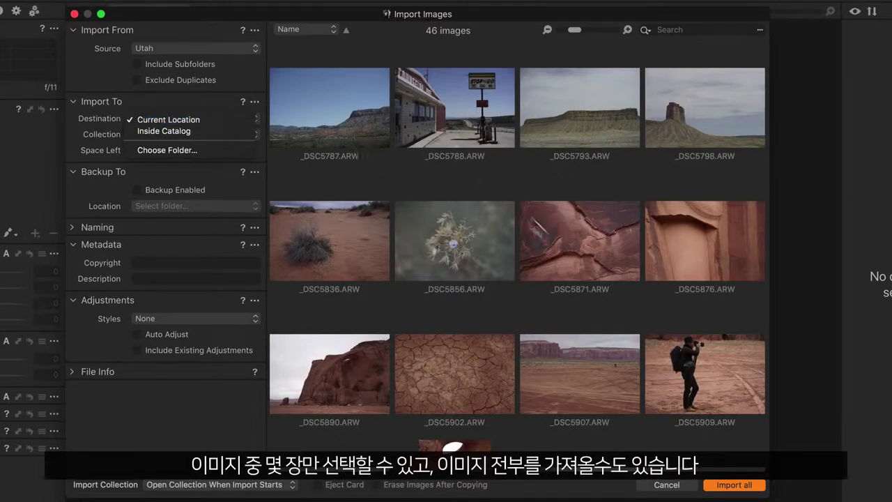
pyautogui.click(738, 487)
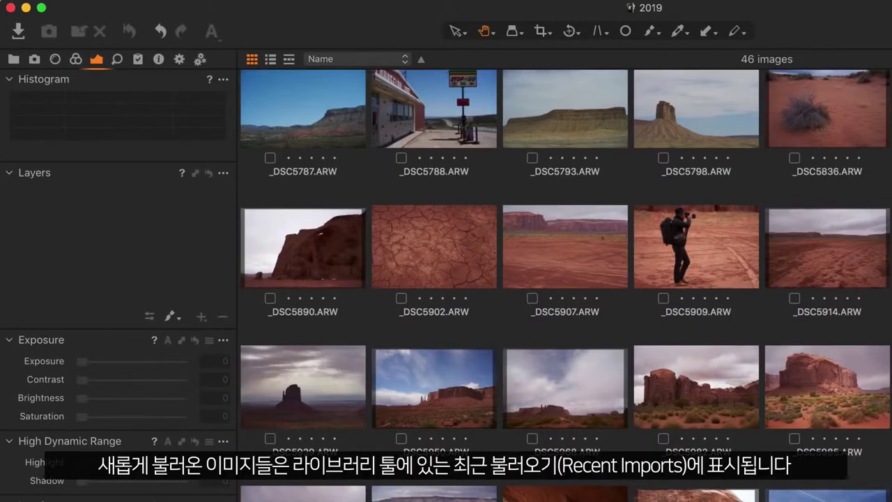
# Step: In the Library collections, create a new album named 'Utah'
pyautogui.click(13, 58)
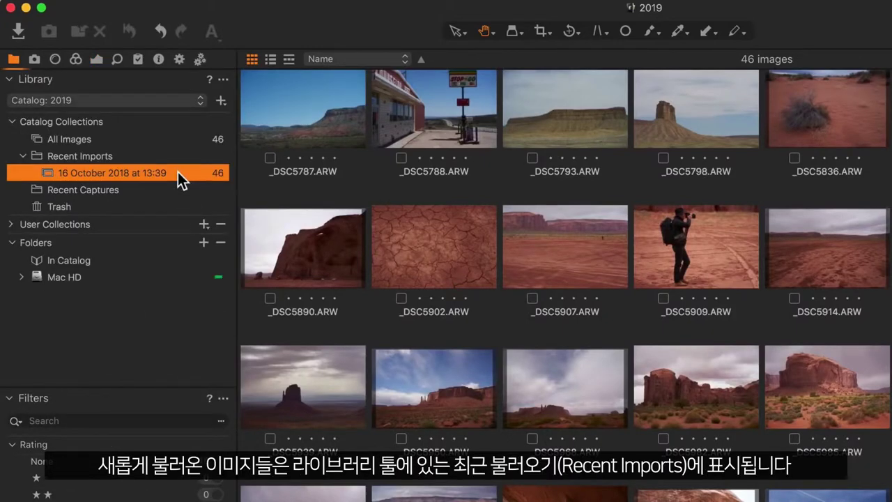
pyautogui.click(21, 276)
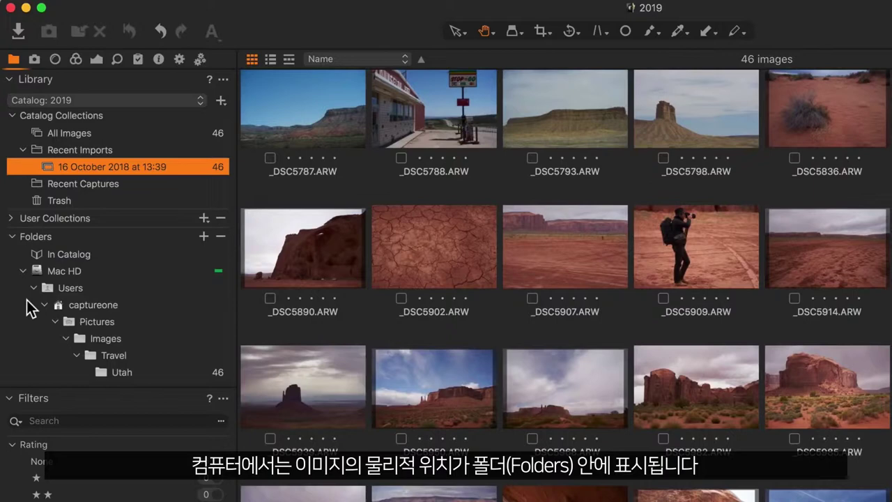
pyautogui.click(23, 272)
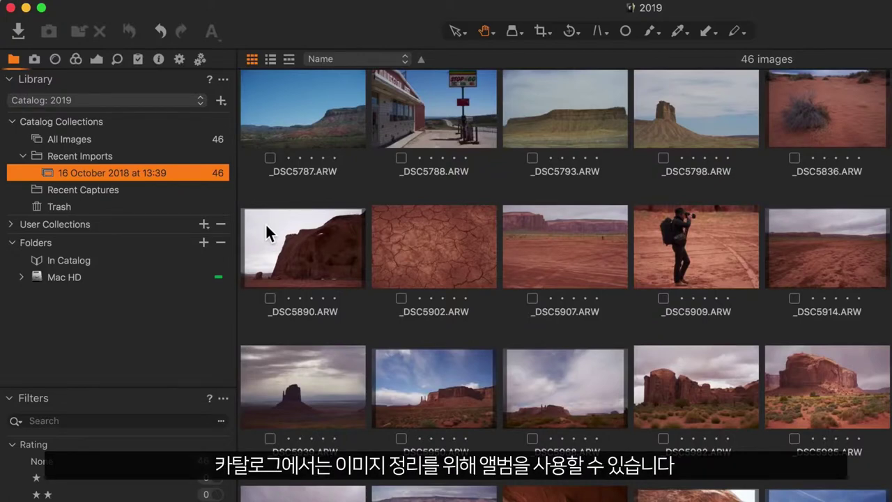
pyautogui.click(204, 225)
pyautogui.click(221, 236)
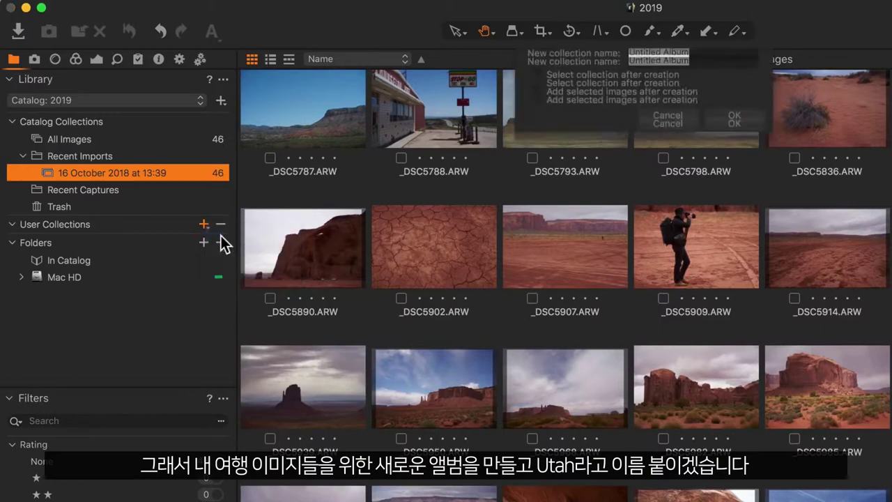
pyautogui.write('Utah')
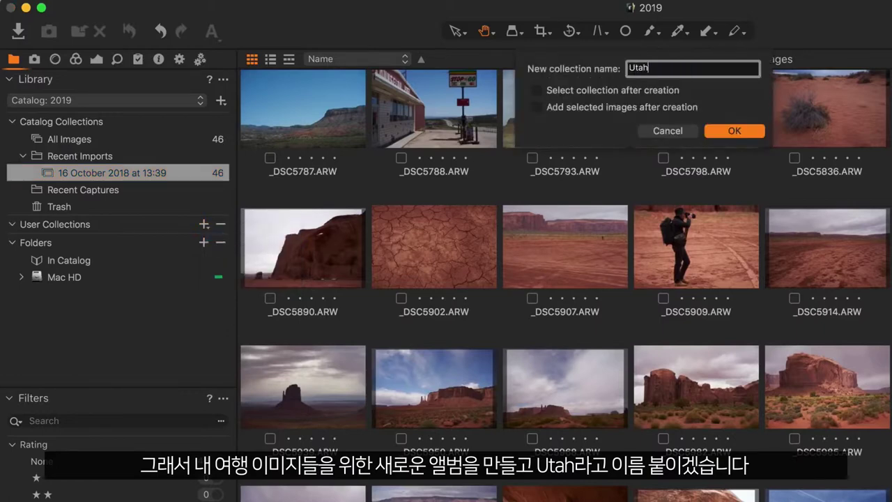
pyautogui.press('Return')
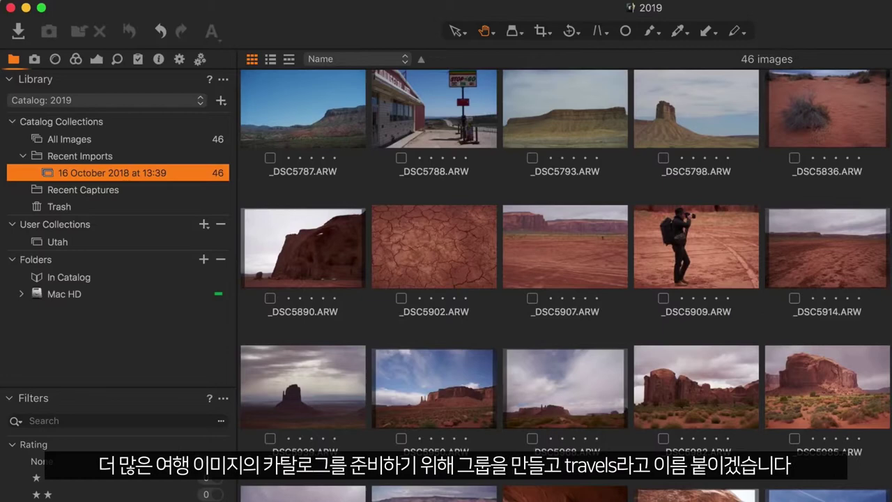
# Step: Create a 'Travels' group and move the Utah album into it
pyautogui.click(203, 224)
pyautogui.click(237, 277)
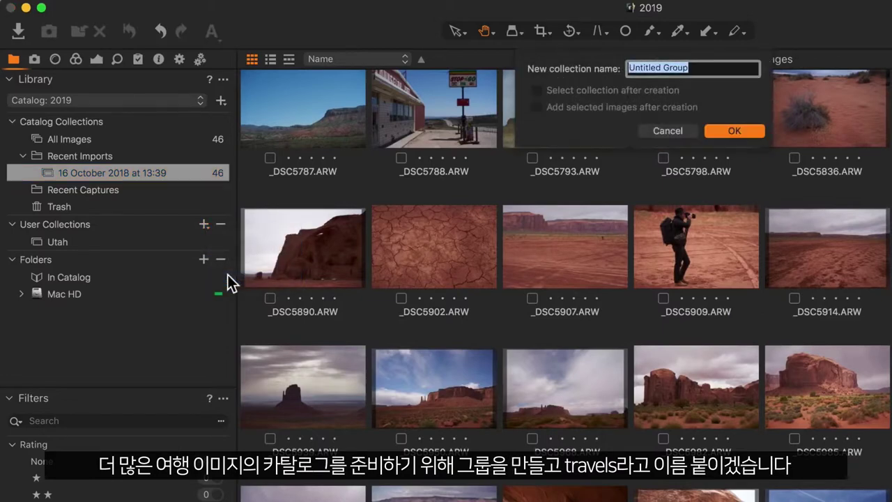
pyautogui.write('Travels')
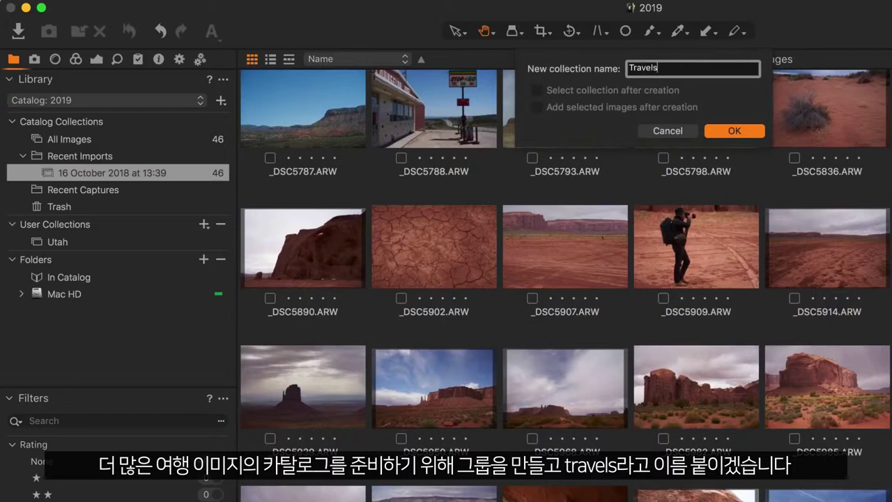
pyautogui.press('Return')
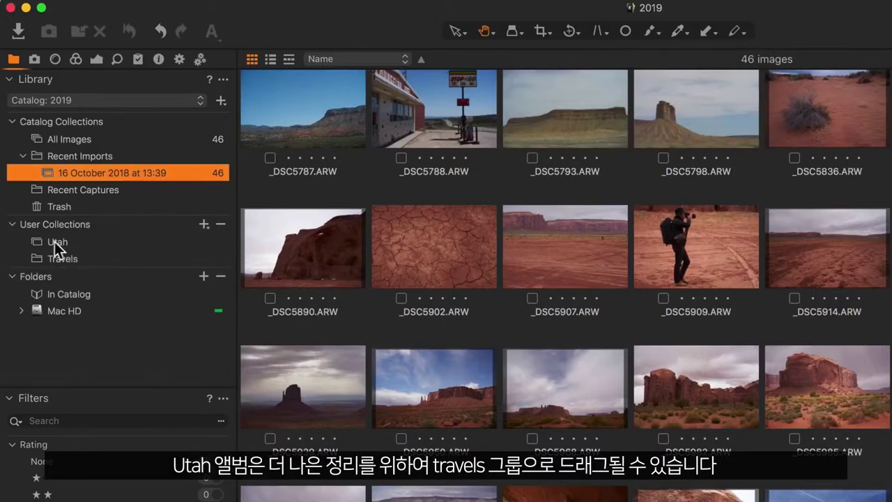
pyautogui.moveTo(61, 247); pyautogui.dragTo(82, 261)
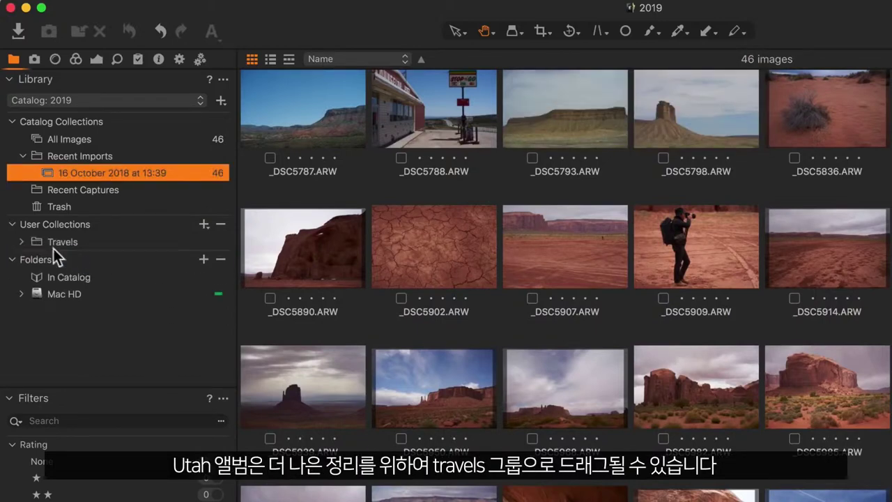
pyautogui.click(22, 242)
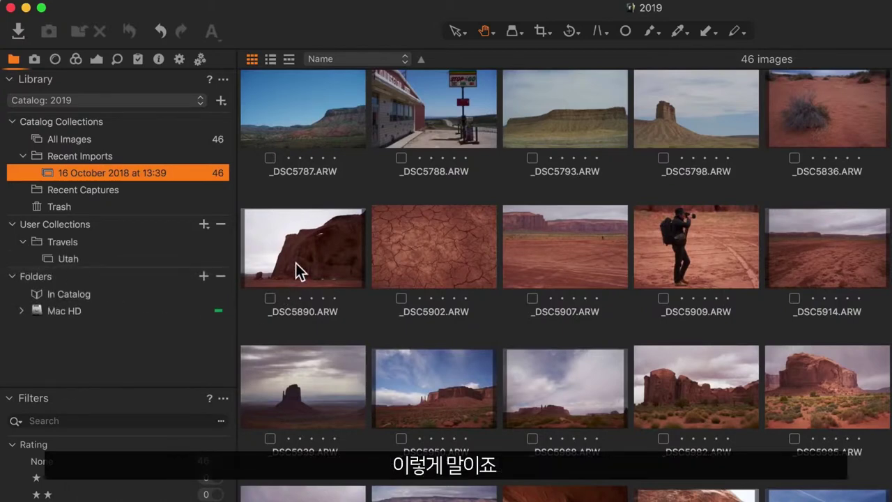
# Step: Add all 46 imported images to the Utah album and view it
pyautogui.press('super+a')
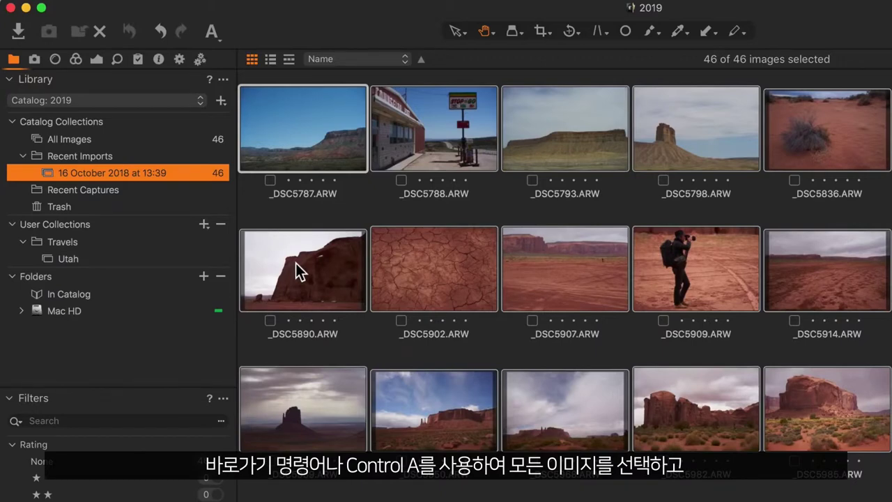
pyautogui.moveTo(296, 271); pyautogui.dragTo(101, 256)
pyautogui.click(100, 257)
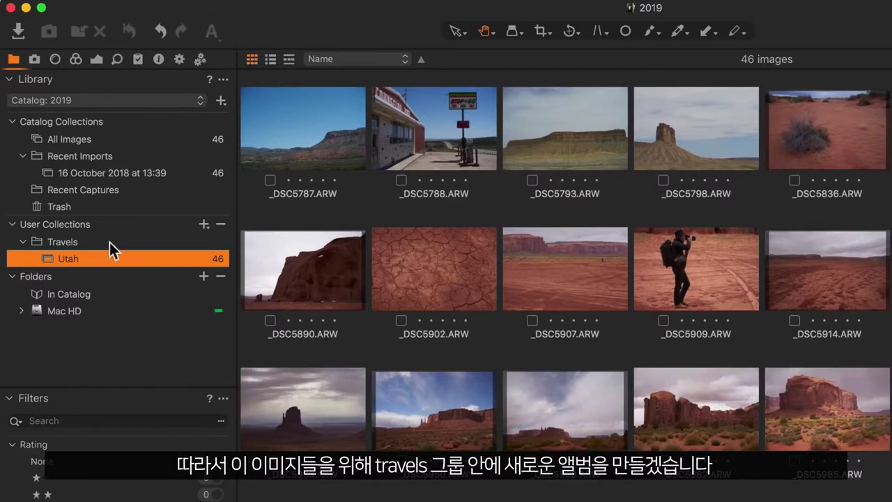
# Step: Create an empty 'California' album inside the Travels group and select it
pyautogui.rightClick(109, 240)
pyautogui.moveTo(160, 251)
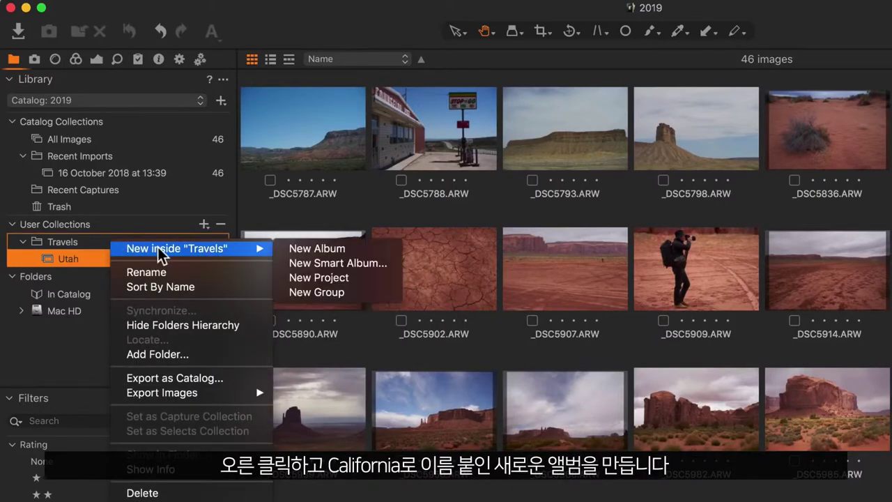
pyautogui.click(329, 249)
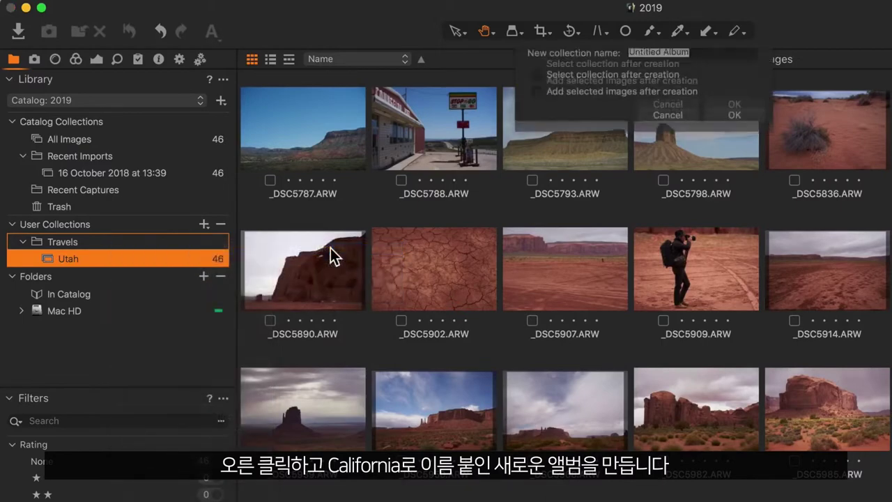
pyautogui.write('California')
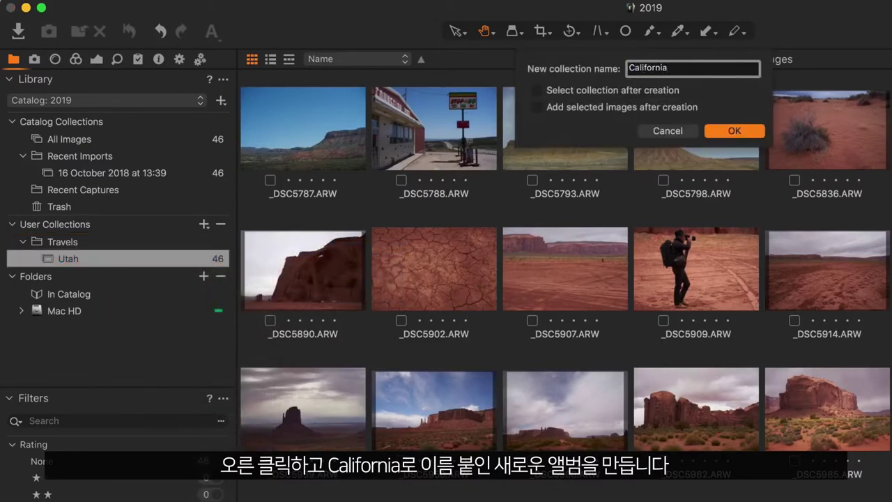
pyautogui.press('Return')
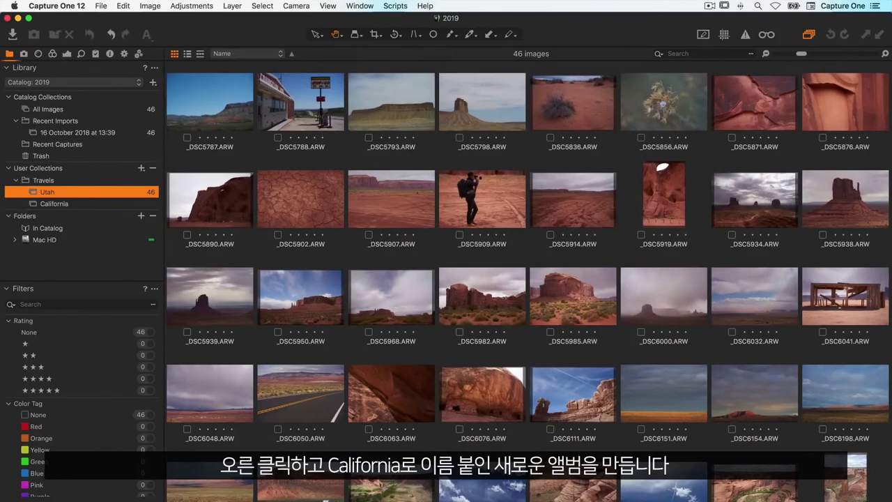
pyautogui.click(116, 207)
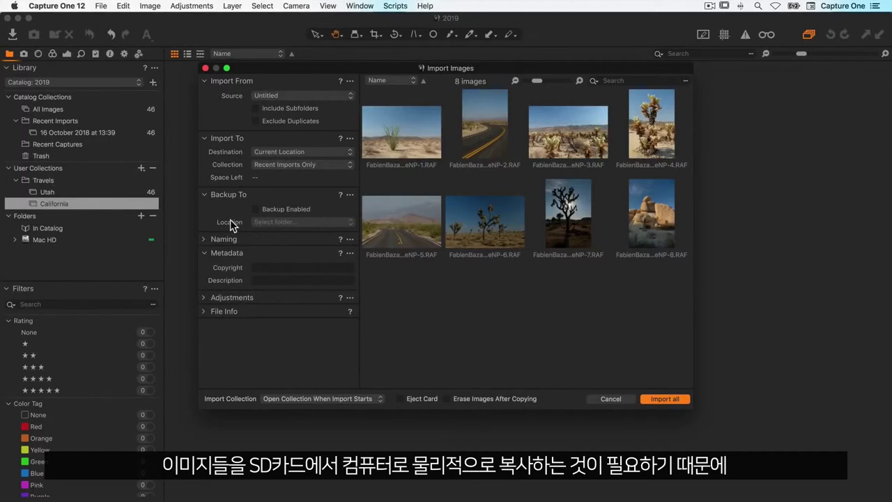
# Step: Set the import destination to a new 'California' folder created inside Images/Travel
pyautogui.click(291, 154)
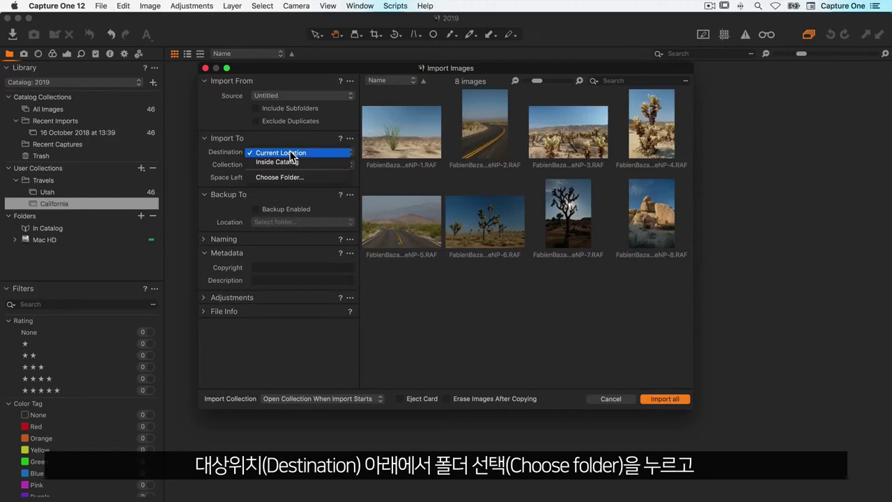
pyautogui.click(295, 177)
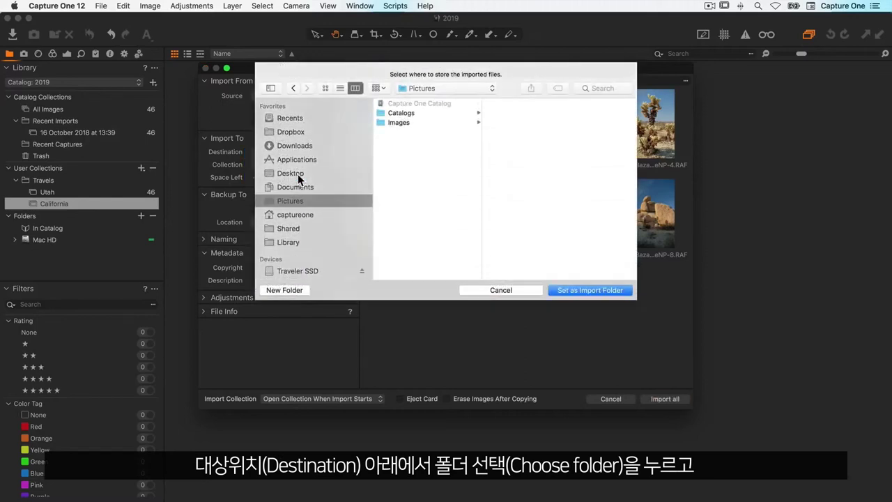
pyautogui.click(418, 122)
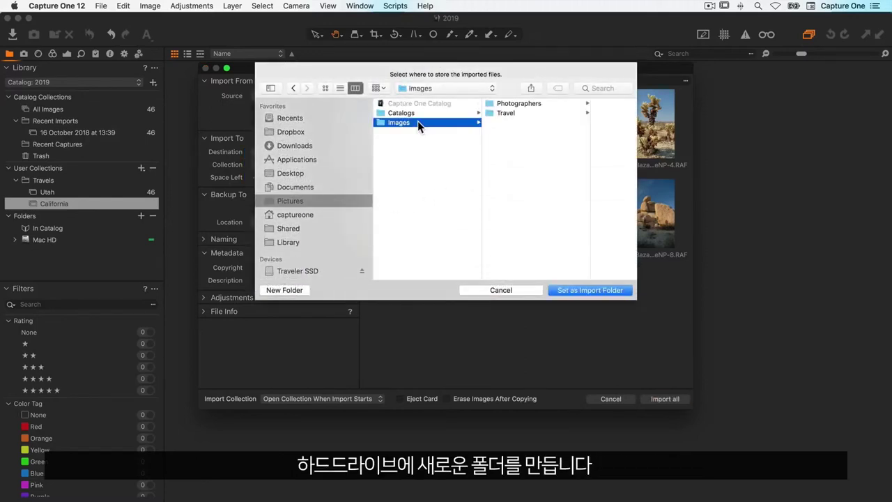
pyautogui.click(507, 113)
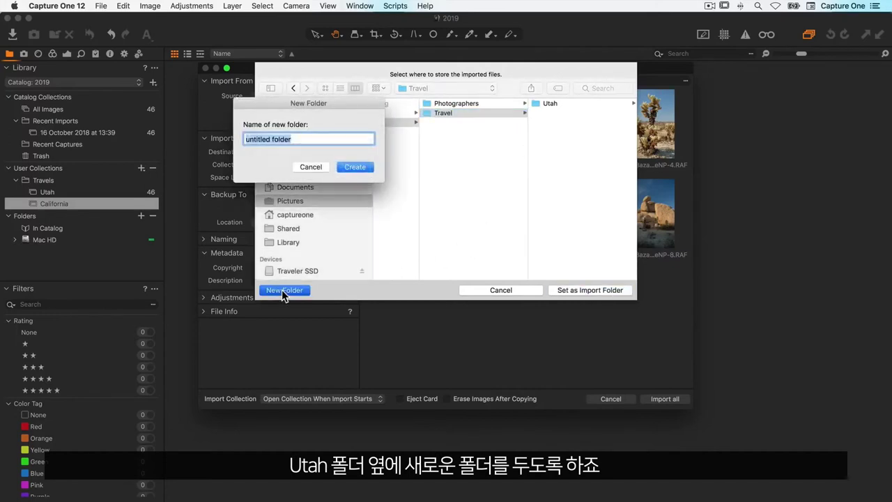
pyautogui.write('California')
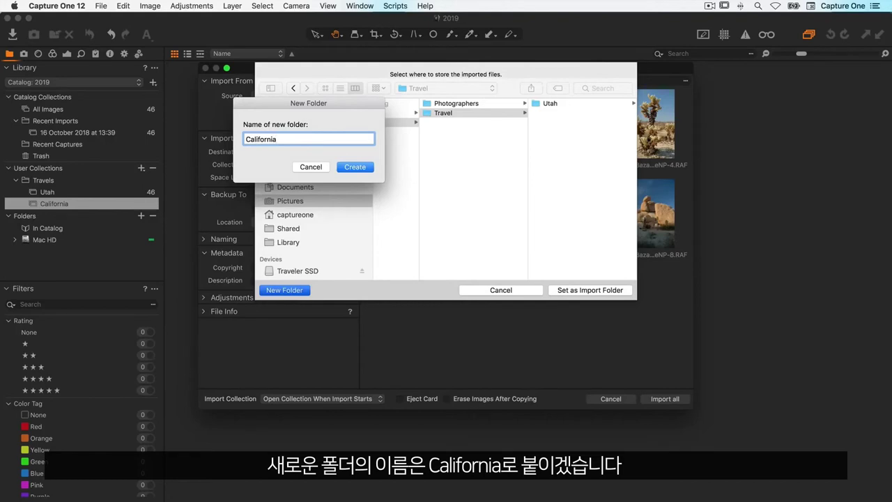
pyautogui.press('Return')
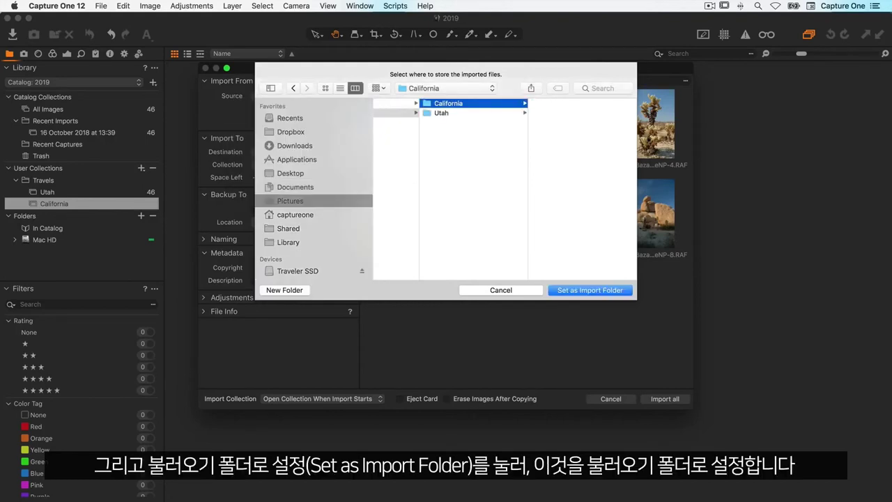
pyautogui.click(575, 291)
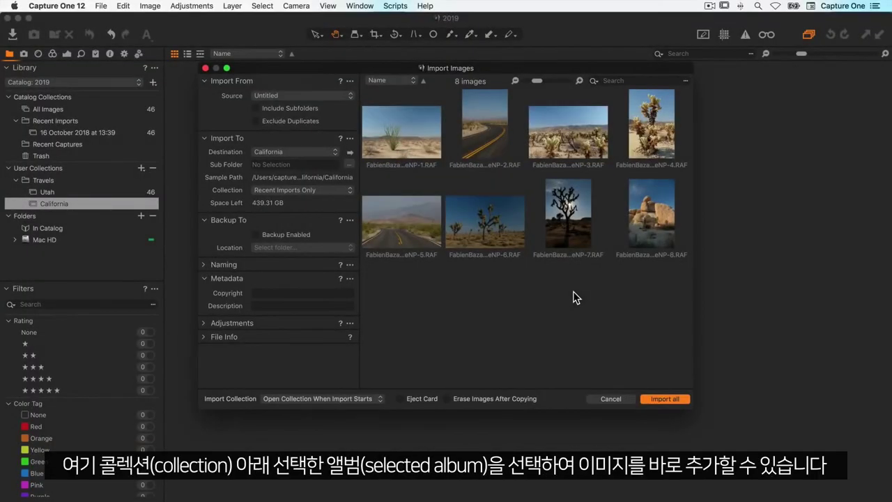
# Step: Send imports to the selected California album and import all eight SD card images
pyautogui.click(298, 191)
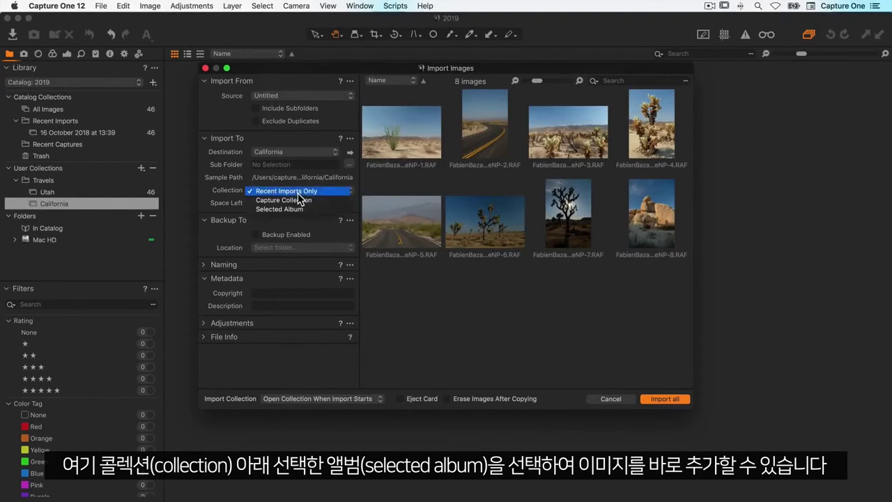
pyautogui.click(306, 211)
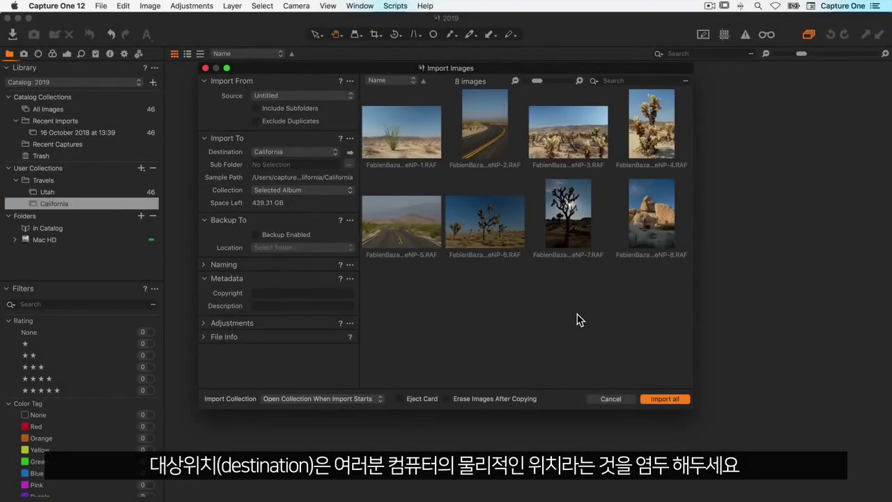
pyautogui.click(659, 398)
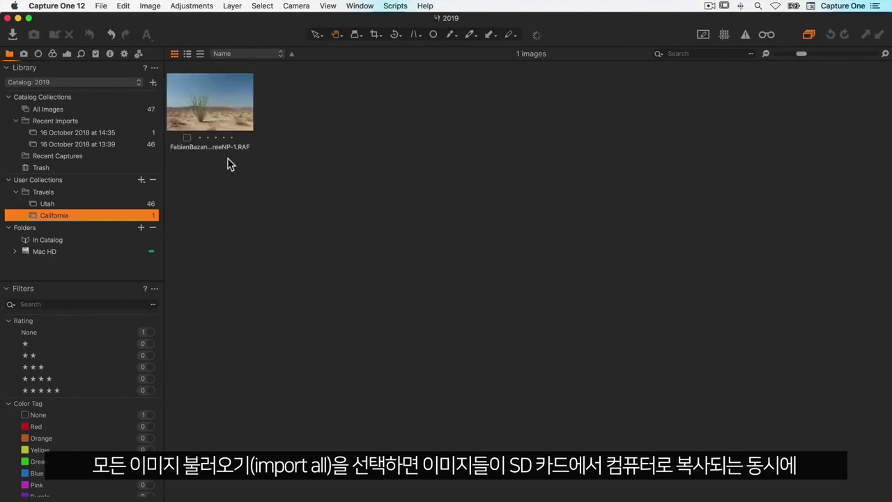